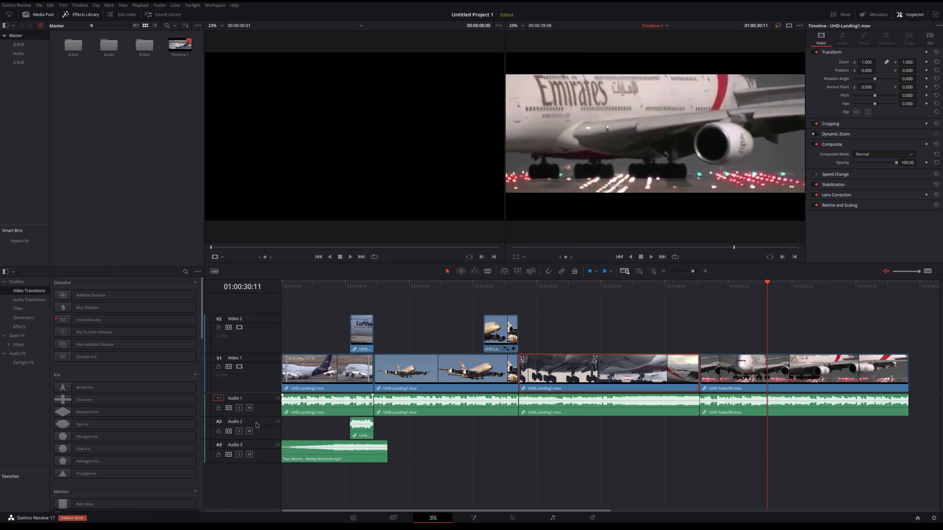
# Make the Audio 1 track slightly taller in the timeline
pyautogui.moveTo(256, 415)
pyautogui.mouseDown()
pyautogui.moveTo(257, 402)
pyautogui.moveTo(257, 419)
pyautogui.mouseUp()
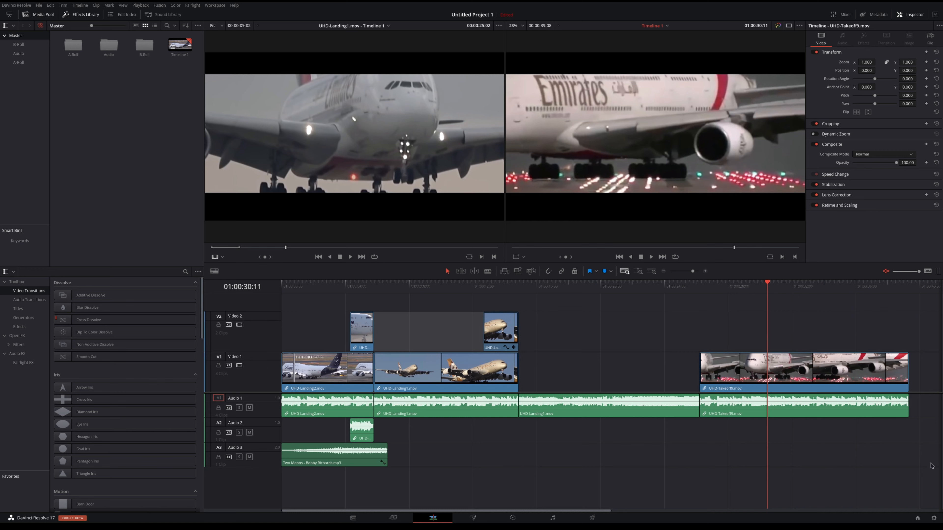
# Try moving only the video part of the UHD-Landing1 clip on Video 1 to a later position, and undo the move
pyautogui.click(449, 367)
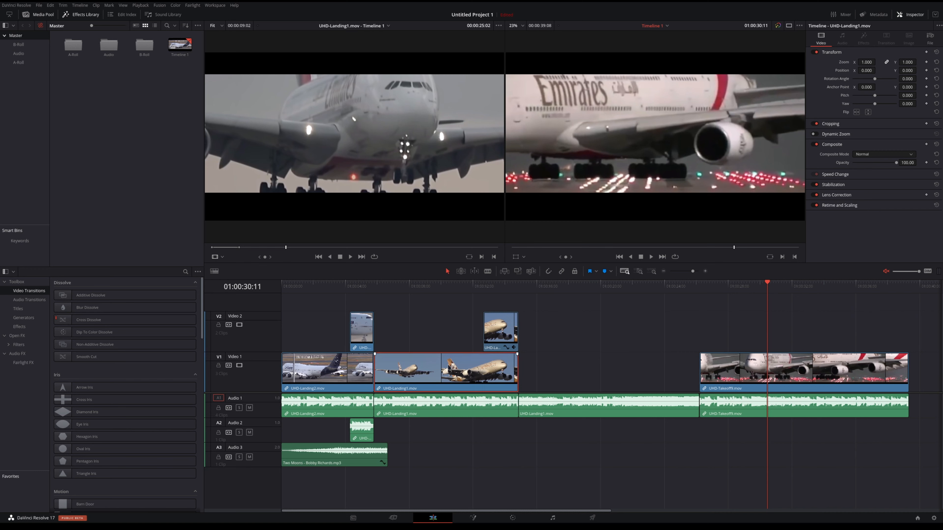
pyautogui.moveTo(447, 369)
pyautogui.mouseDown()
pyautogui.moveTo(481, 370)
pyautogui.moveTo(454, 375)
pyautogui.mouseUp()
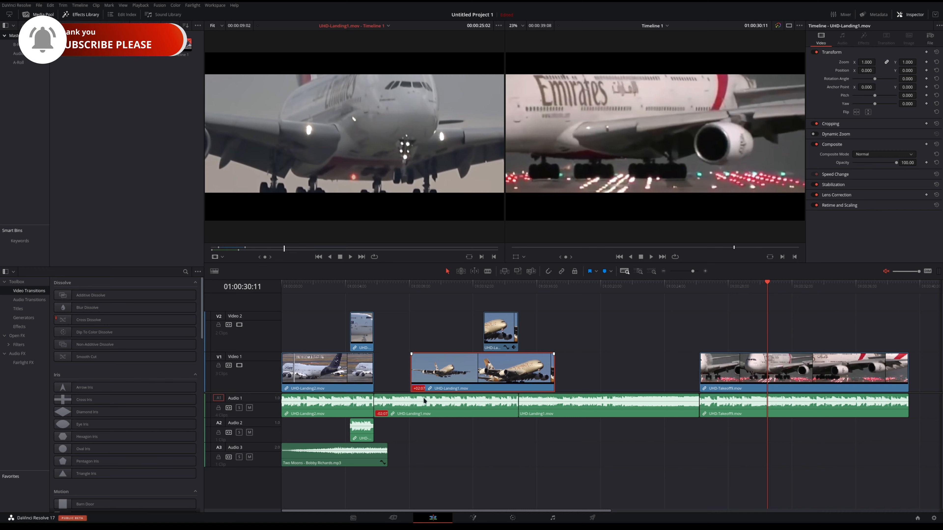
pyautogui.hotkey('ctrl', 'z')
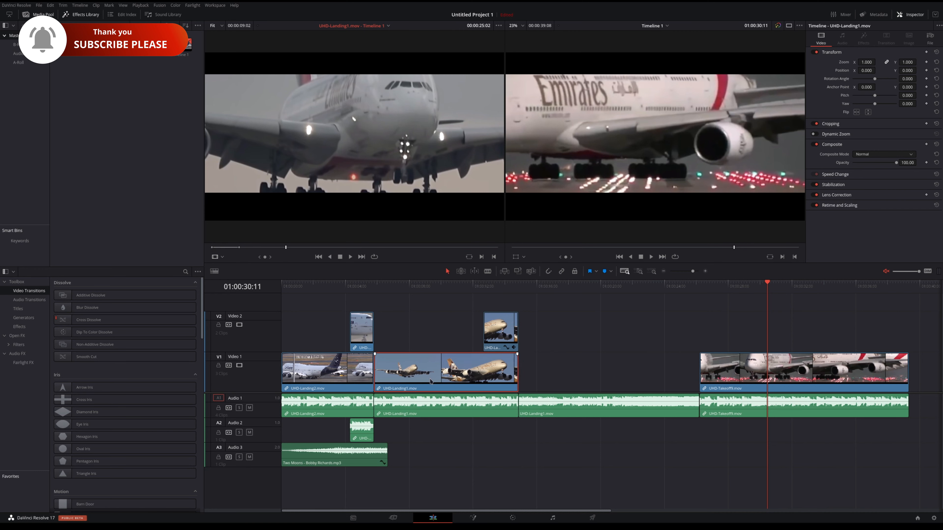
# Turn on linked selection, try moving the UHD-Landing1 clip together with its audio to a later position, and undo the move
pyautogui.click(561, 271)
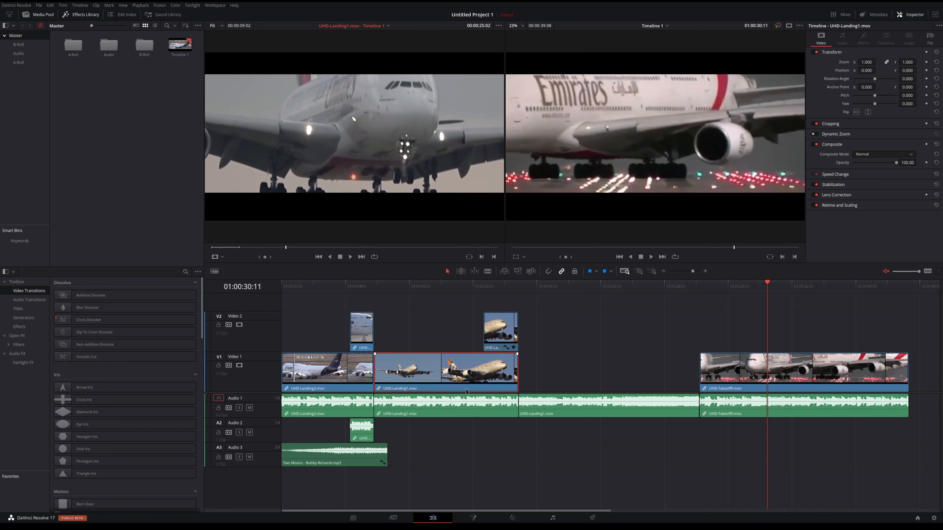
pyautogui.click(463, 409)
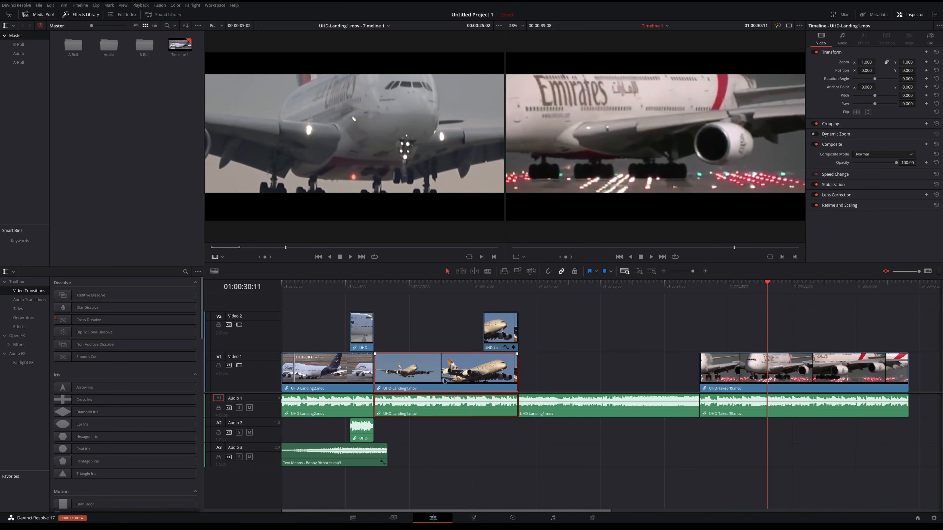
pyautogui.moveTo(443, 379)
pyautogui.mouseDown()
pyautogui.moveTo(493, 376)
pyautogui.moveTo(451, 381)
pyautogui.mouseUp()
pyautogui.hotkey('ctrl', 'z')
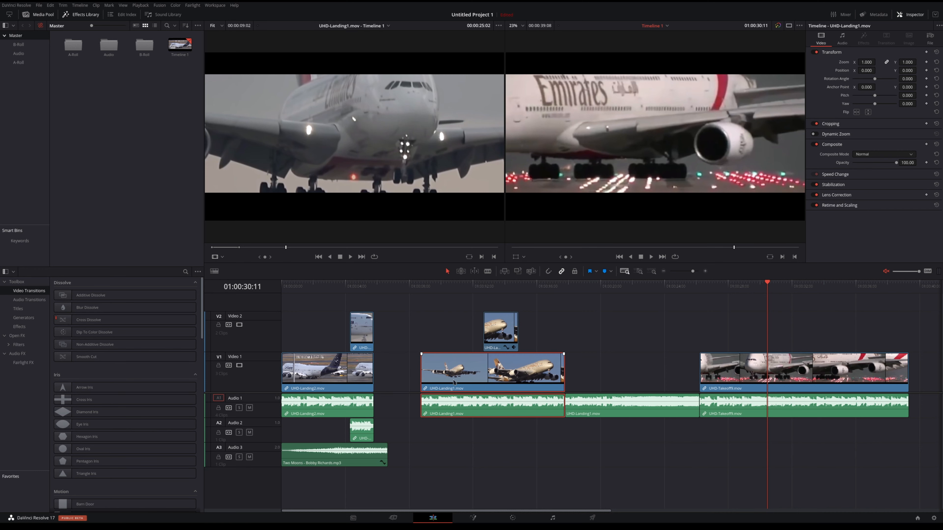
pyautogui.hotkey('ctrl', 'z')
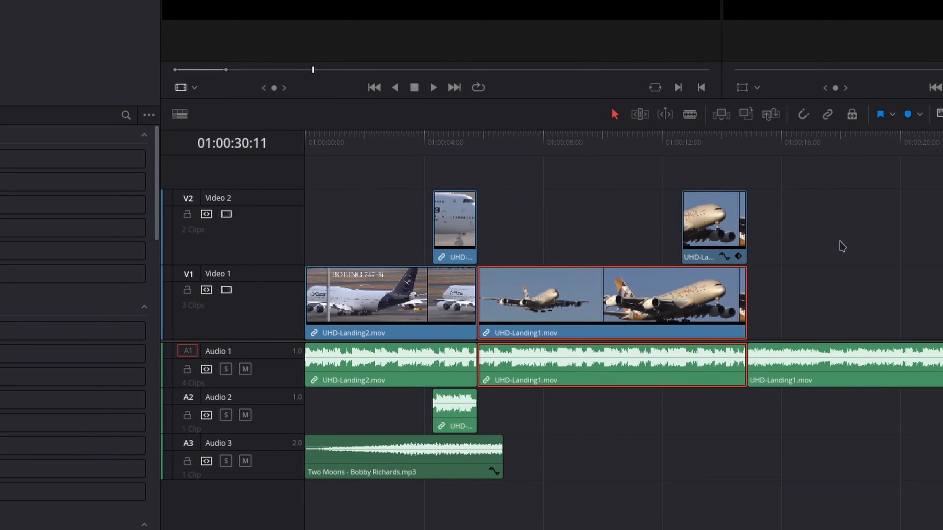
# Select only the video part of the UHD-Landing1 clip and move it 1:05 later, out of sync with its audio
pyautogui.click(570, 342)
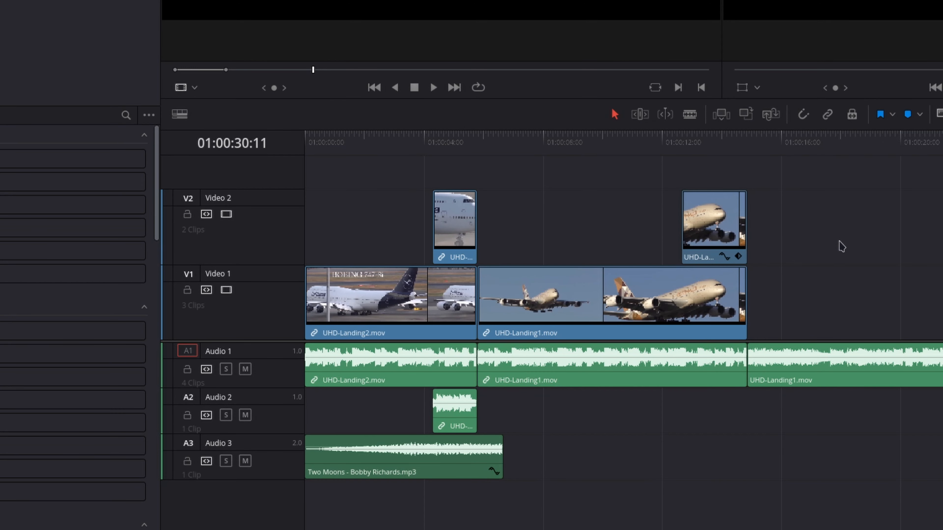
pyautogui.click(711, 302)
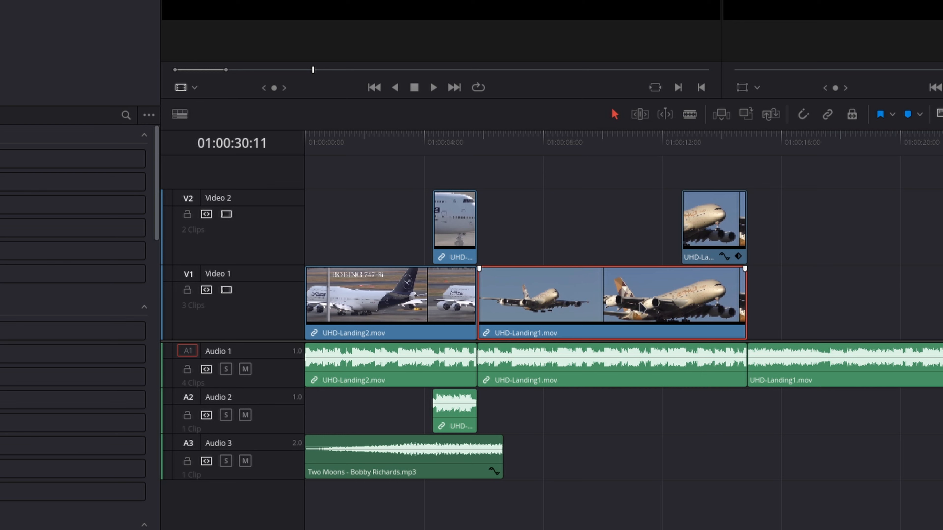
pyautogui.moveTo(641, 308); pyautogui.dragTo(677, 306)
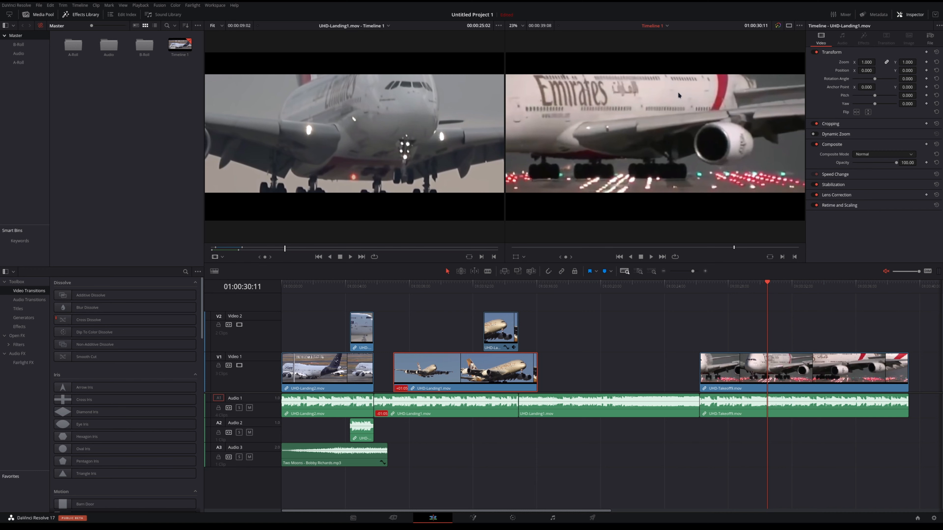
# Shift the displaced UHD-Landing1 video back by an offset of -1:05, and undo the shift
pyautogui.press('-')
pyautogui.write('1:05')
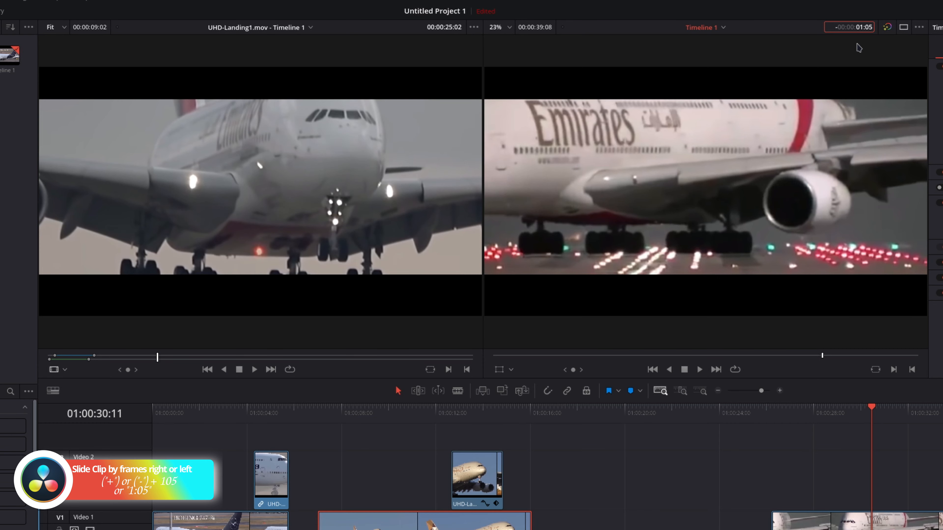
pyautogui.press('Return')
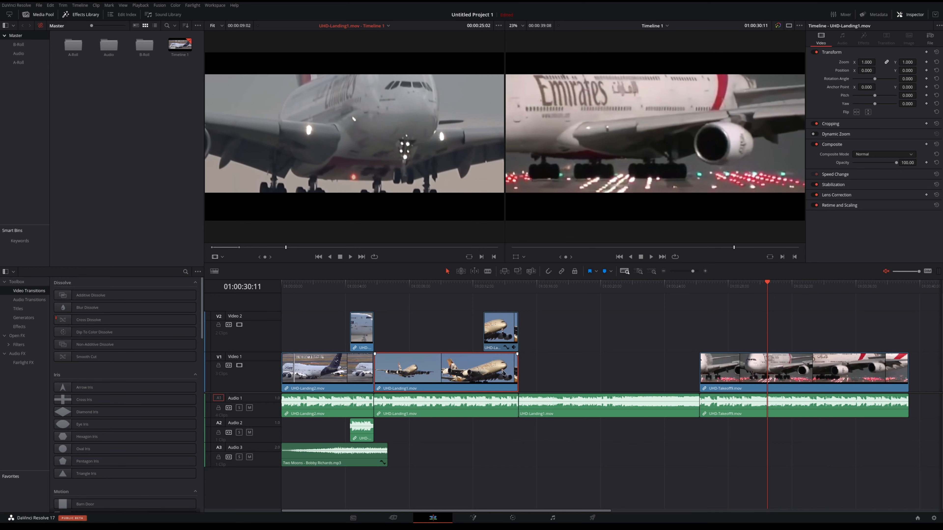
pyautogui.hotkey('ctrl', 'z')
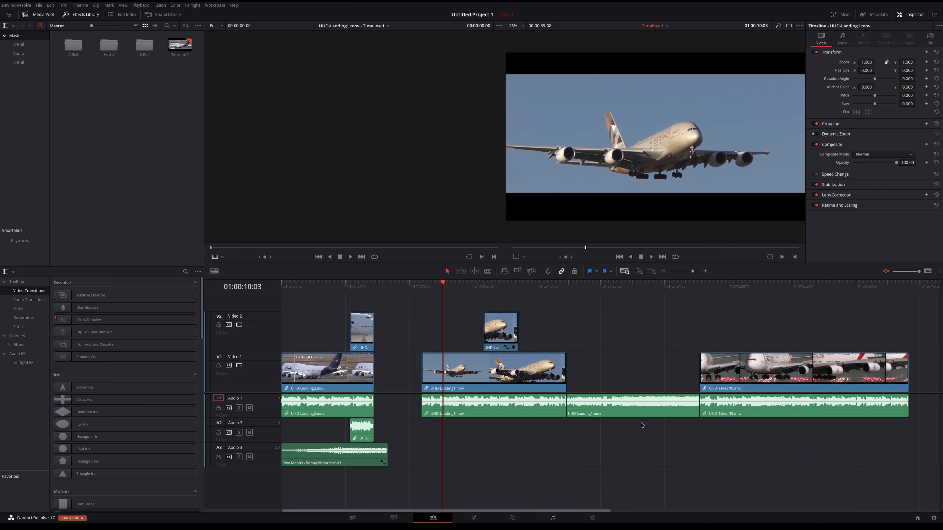
# Mark the range spanned by the leftover UHD-Landing1 audio on Audio 1 and ripple-delete it, closing the gap before UHD-Takeoff9
pyautogui.click(631, 290)
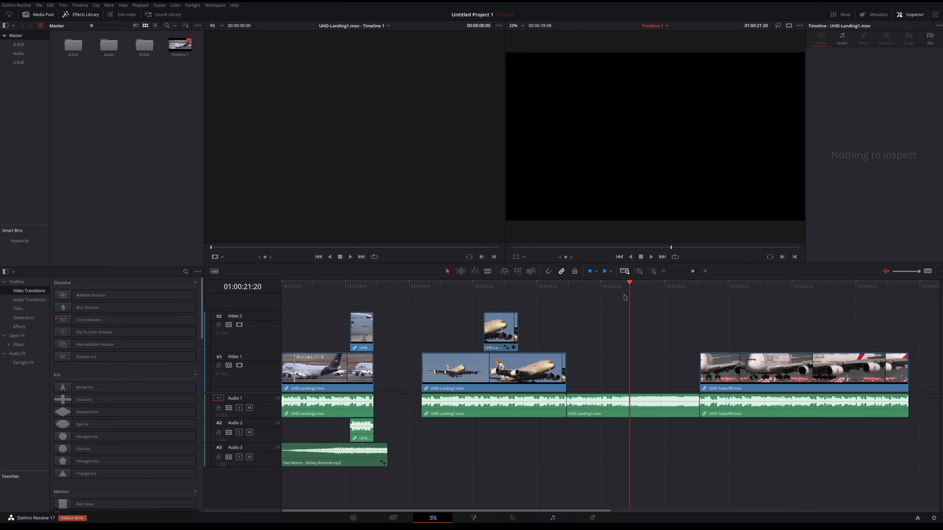
pyautogui.press('x')
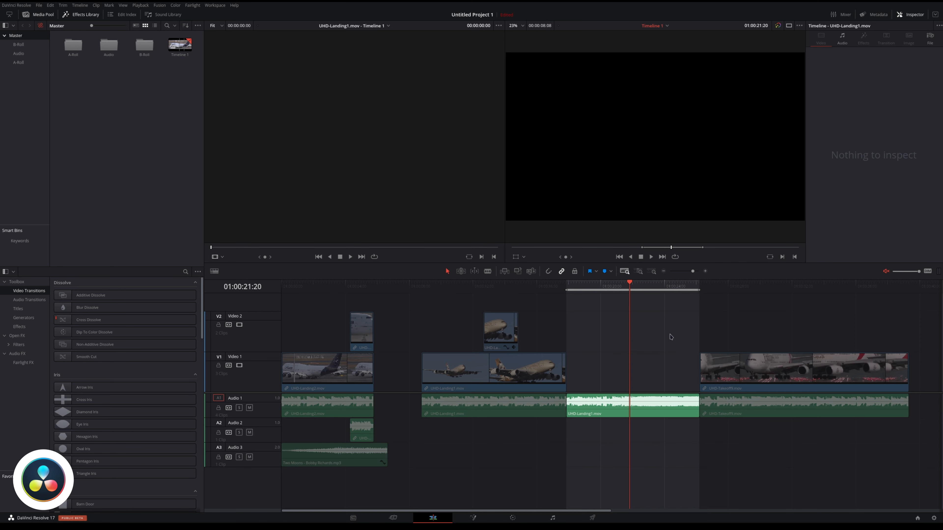
pyautogui.press('BackSpace')
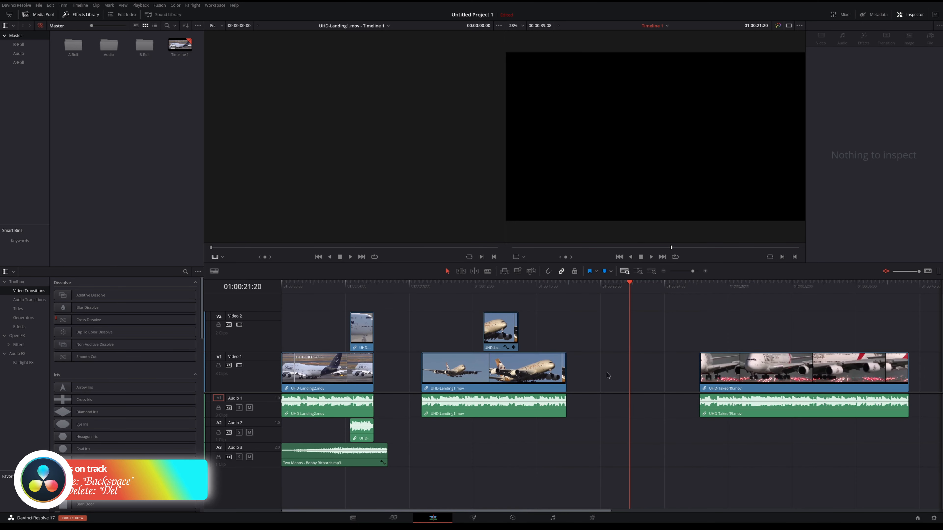
pyautogui.hotkey('ctrl', 'z')
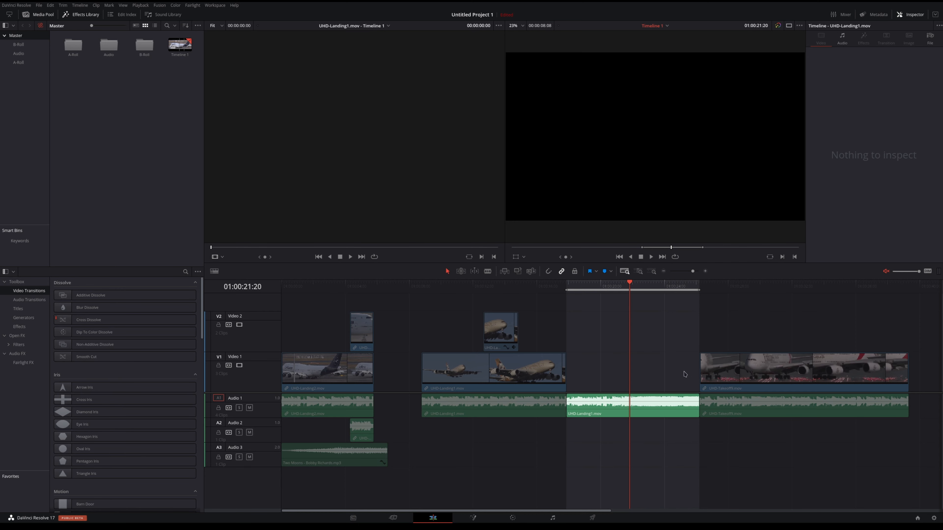
pyautogui.press('BackSpace')
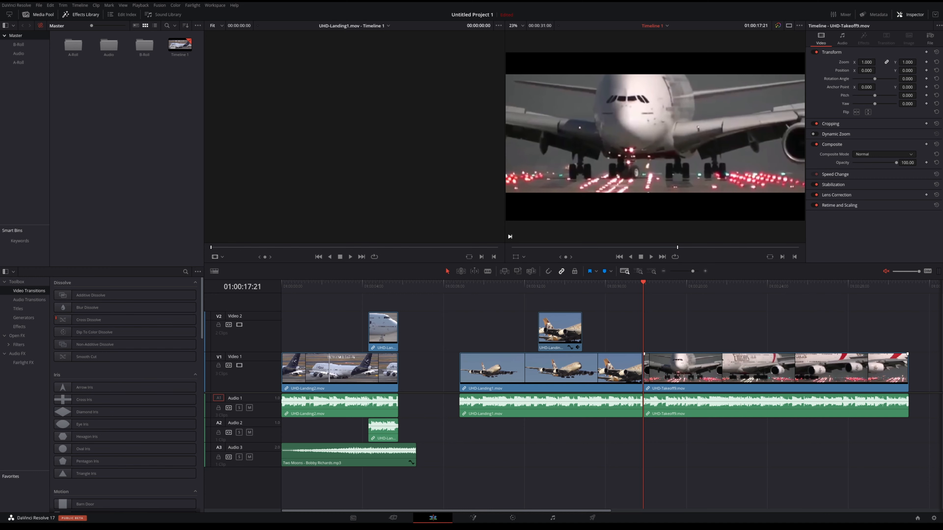
# Select the UHD-Takeoff9 audio clip, and open the Mixer wide enough to show all three audio tracks
pyautogui.click(777, 405)
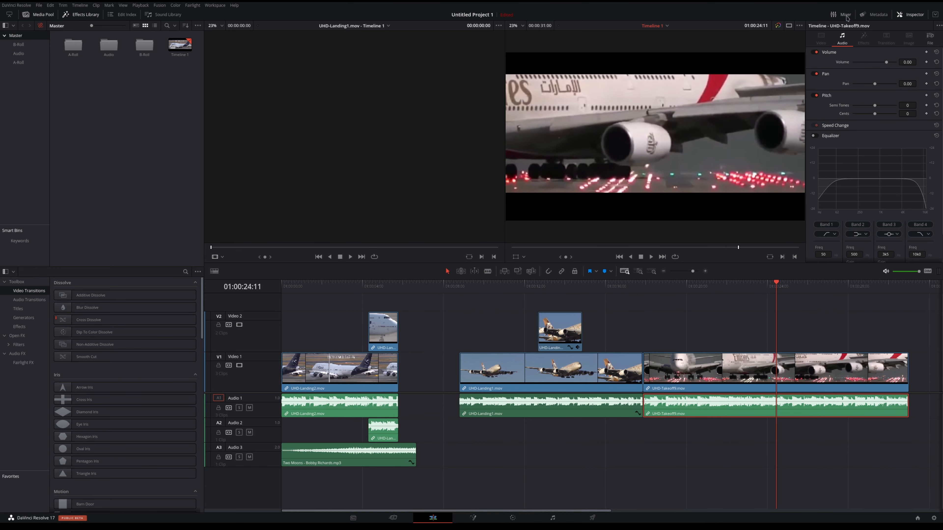
pyautogui.click(847, 17)
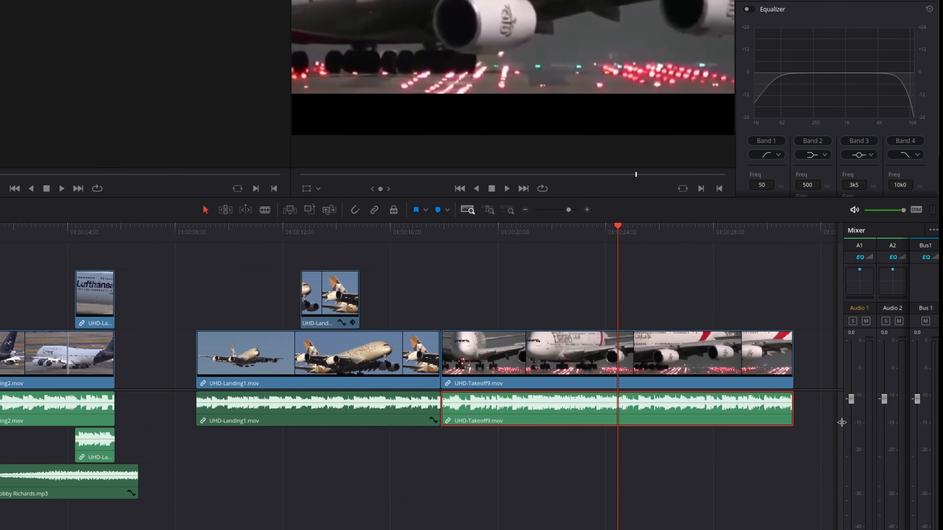
pyautogui.moveTo(841, 422); pyautogui.dragTo(785, 426)
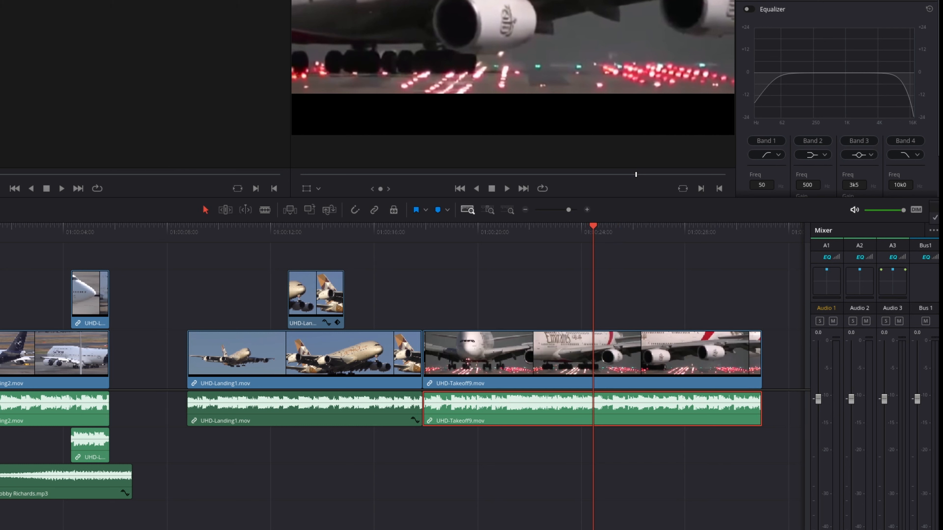
# Switch the Mixer to the audio meters and play part of the UHD-Takeoff9 clip to check its level
pyautogui.click(933, 210)
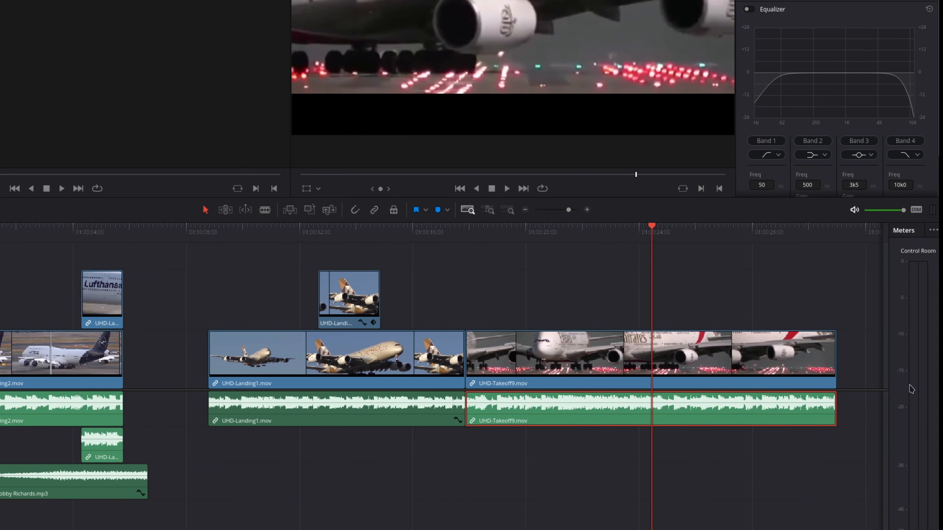
pyautogui.press('space')
pyautogui.press('space')
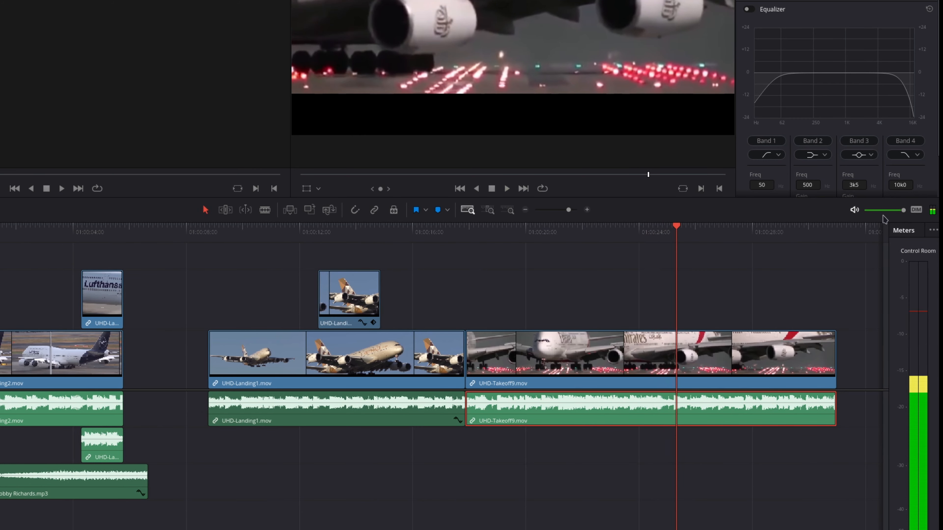
# Mute the monitoring audio for playback and switch the meters back to the Mixer
pyautogui.click(856, 210)
pyautogui.press('space')
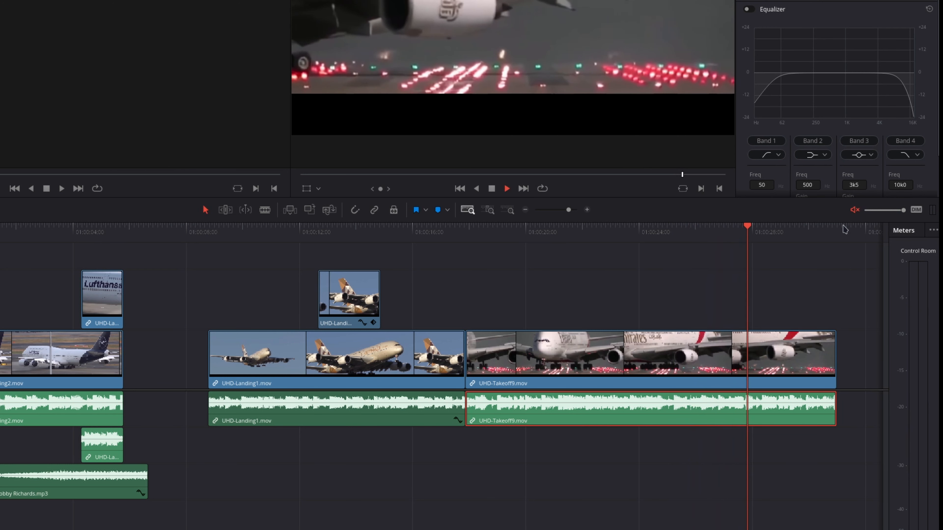
pyautogui.press('space')
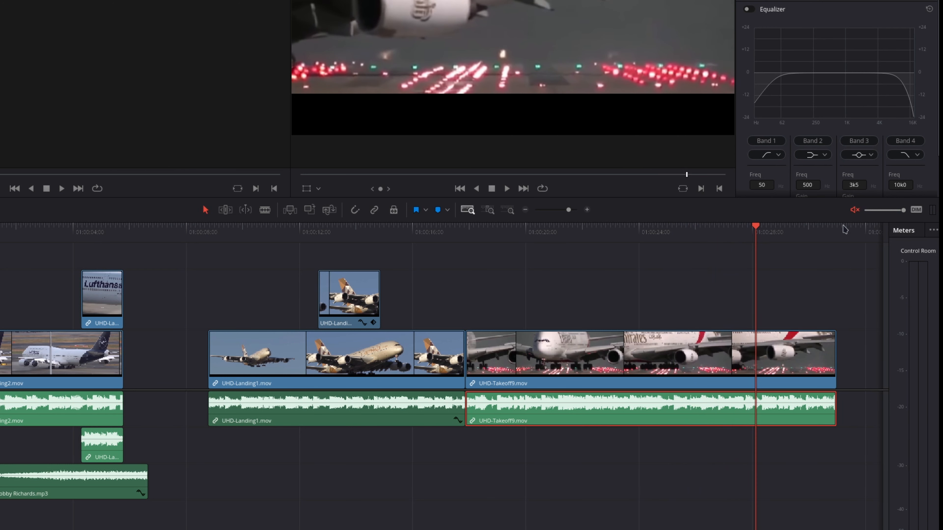
pyautogui.click(933, 231)
pyautogui.click(935, 218)
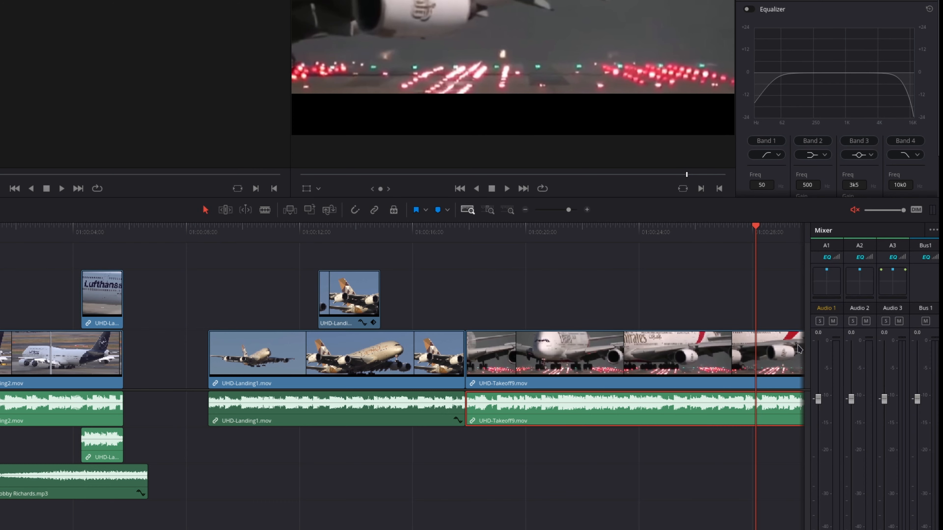
# Lower the UHD-Takeoff9 audio clip's volume to -6.52, and enable and reshape its four-band equalizer curve
pyautogui.moveTo(561, 403); pyautogui.dragTo(563, 404)
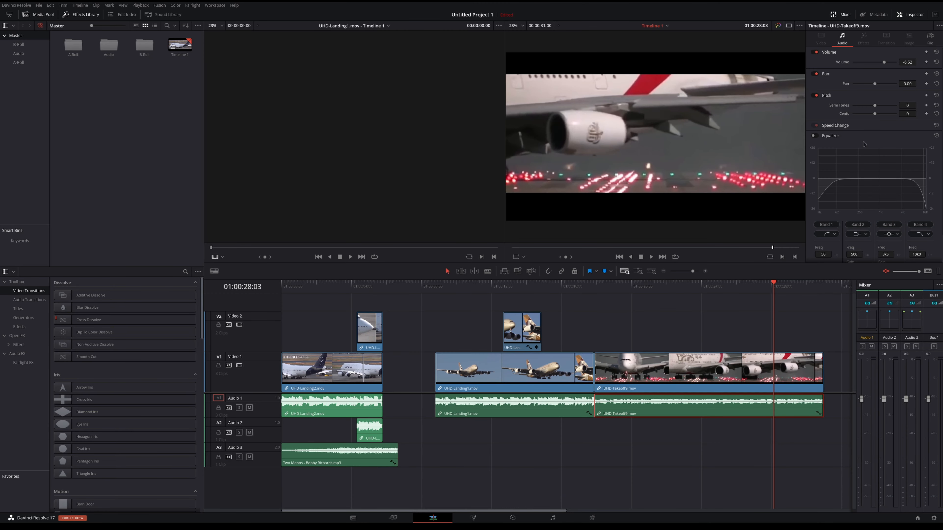
pyautogui.click(817, 137)
pyautogui.moveTo(871, 181); pyautogui.dragTo(915, 163)
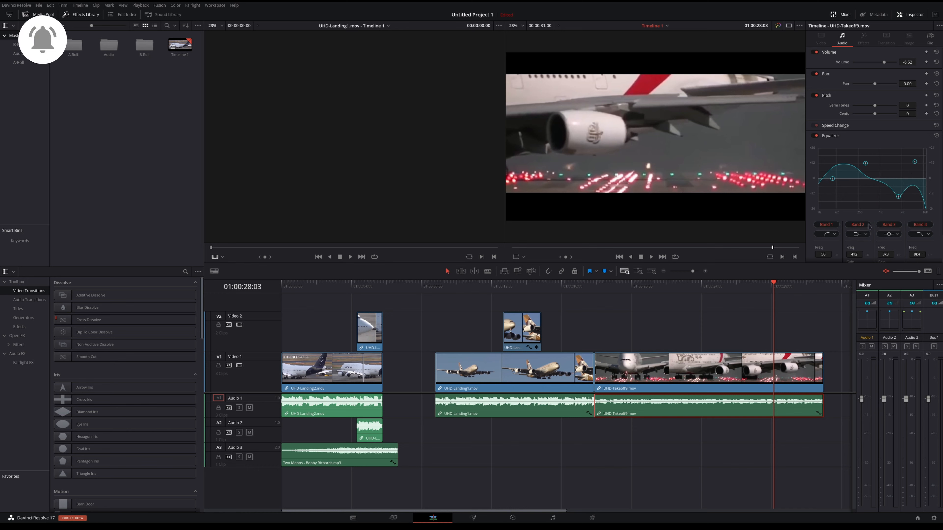
# Select the UHD-Landing1 audio clip on Audio 1
pyautogui.click(561, 408)
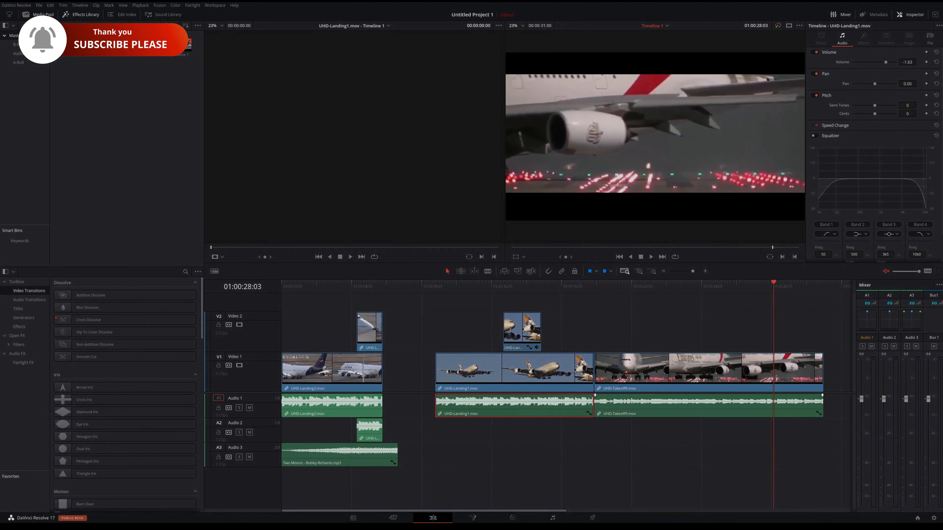